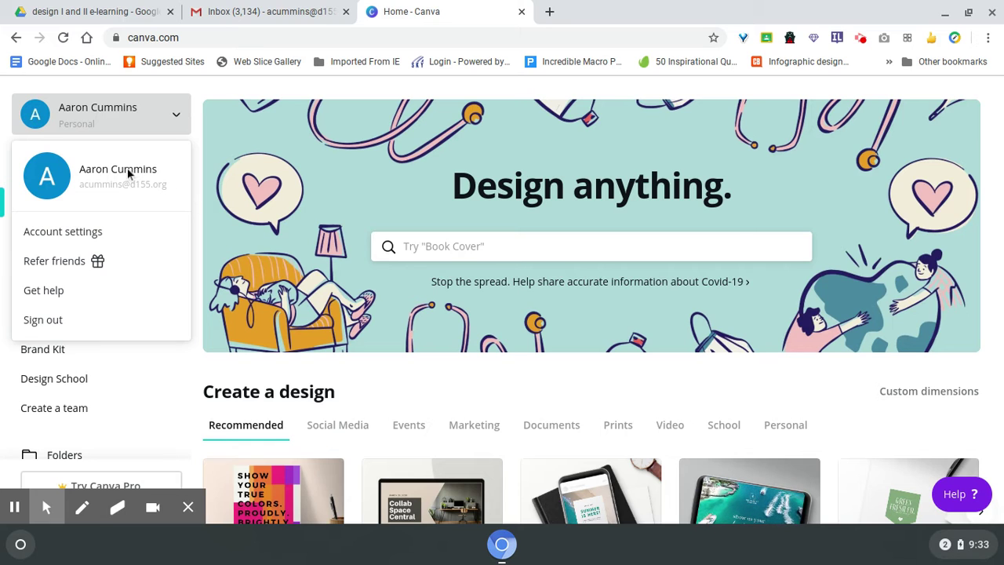
# Enter custom dimensions of 5 × 7 with the units set to inches.
pyautogui.click(176, 91)
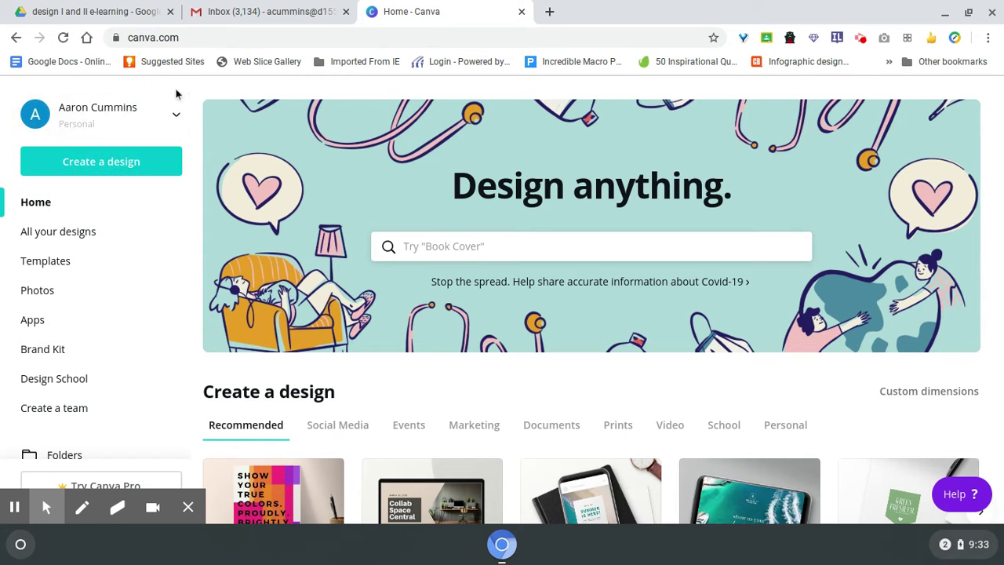
pyautogui.click(101, 168)
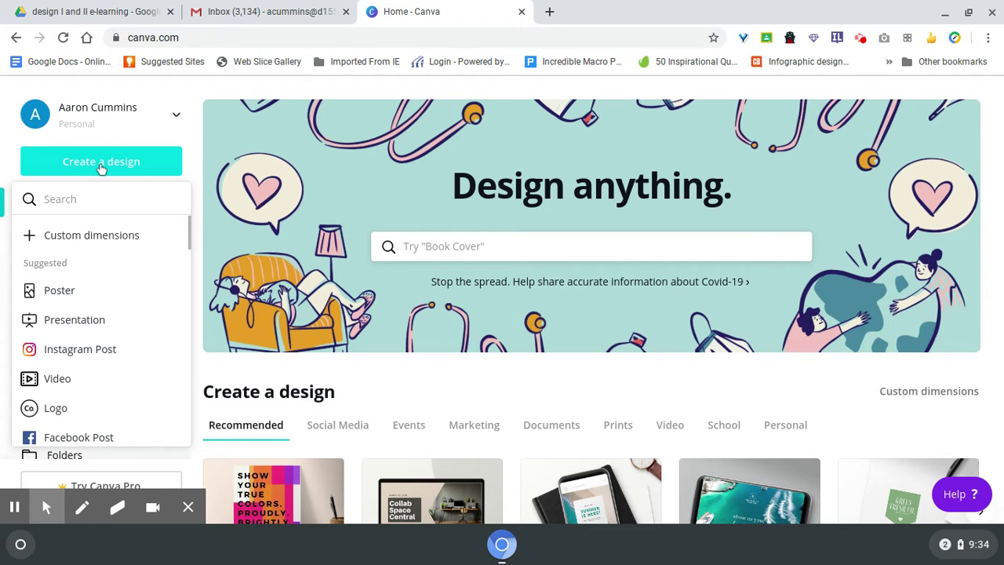
pyautogui.click(99, 235)
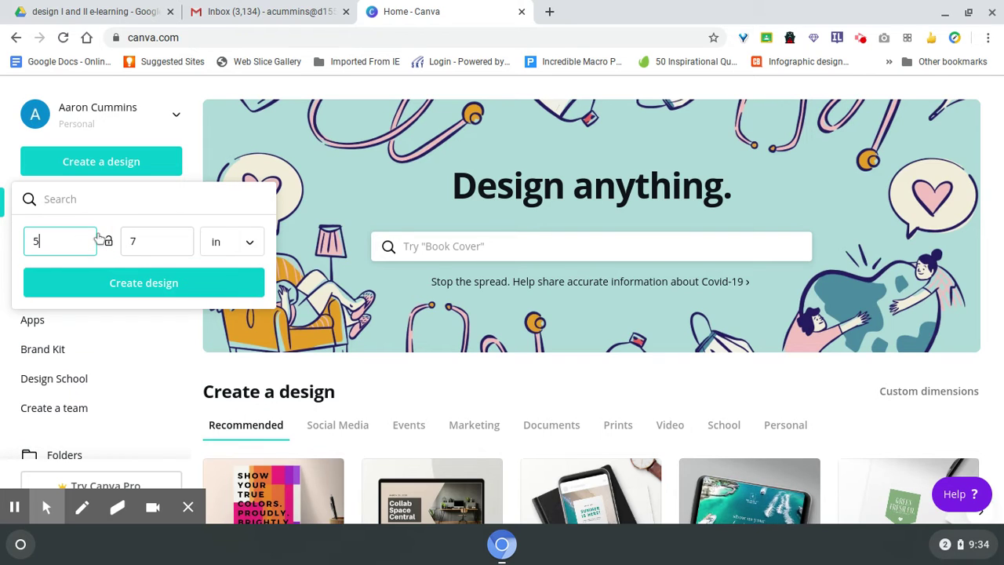
pyautogui.click(218, 248)
pyautogui.click(217, 210)
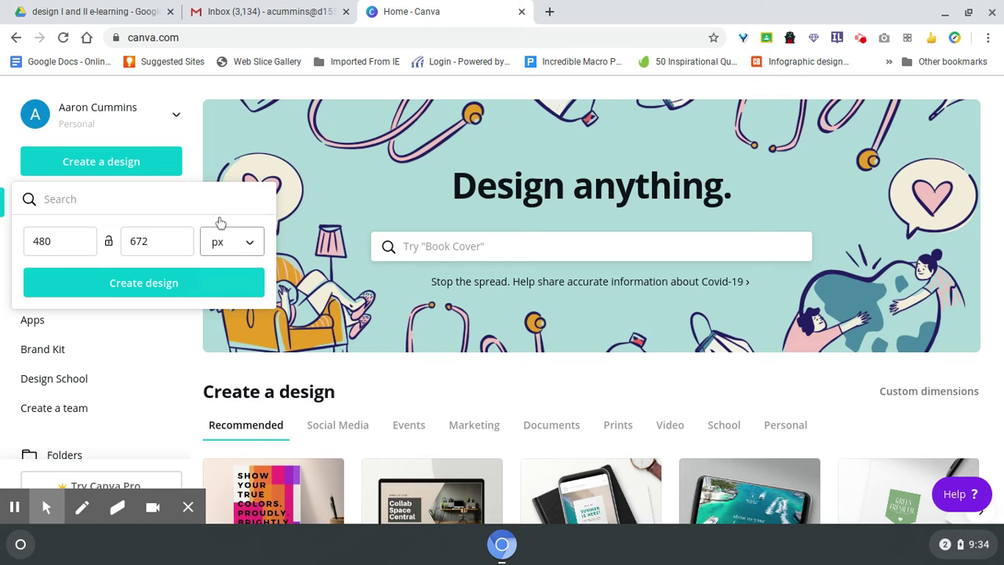
pyautogui.click(243, 248)
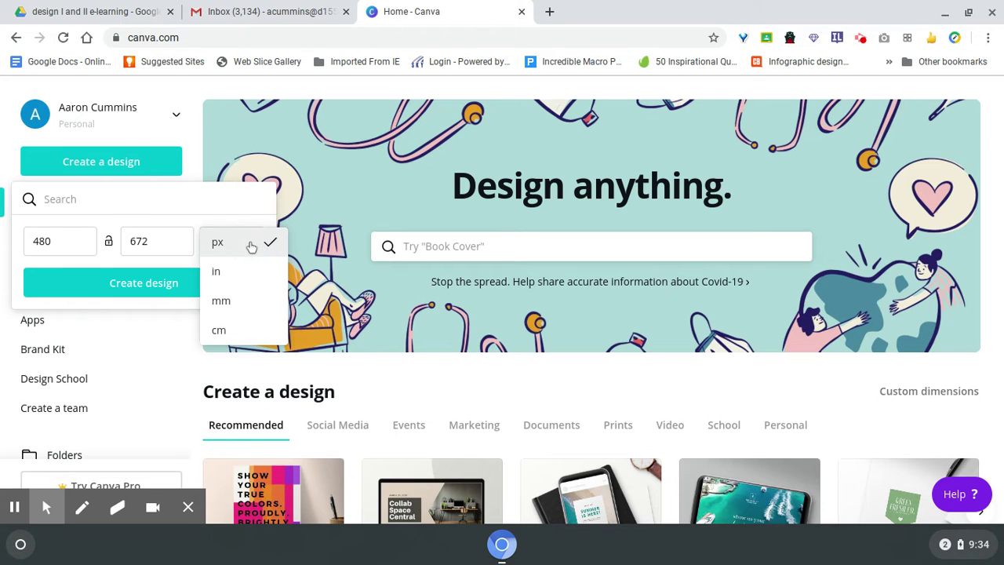
pyautogui.click(220, 275)
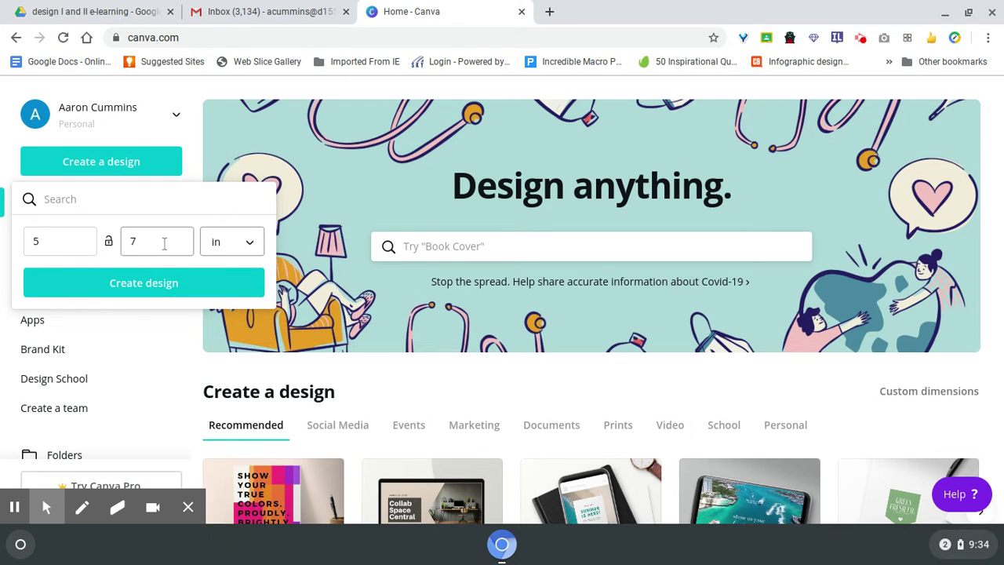
# Create the 5 × 7 in design and scroll through its template suggestions.
pyautogui.click(152, 284)
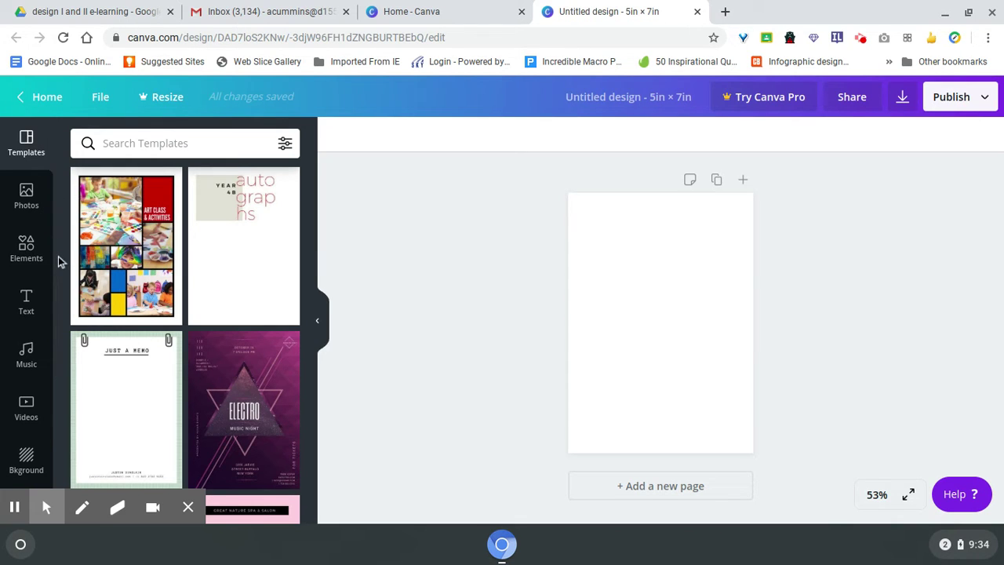
pyautogui.scroll(-2, 55, 259)
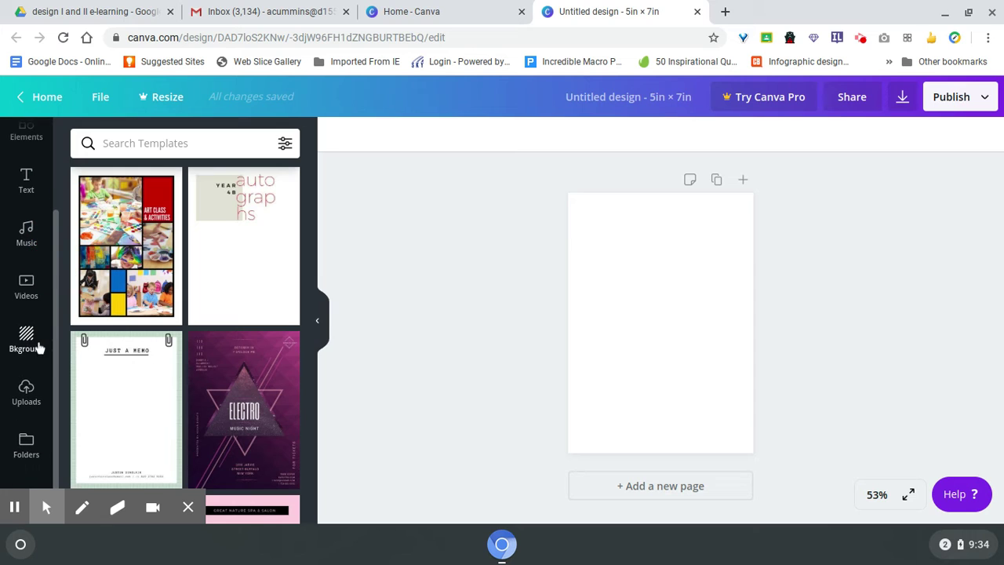
# Apply the teal-and-peach bokeh photo from the Bkground tab as the page background.
pyautogui.click(28, 341)
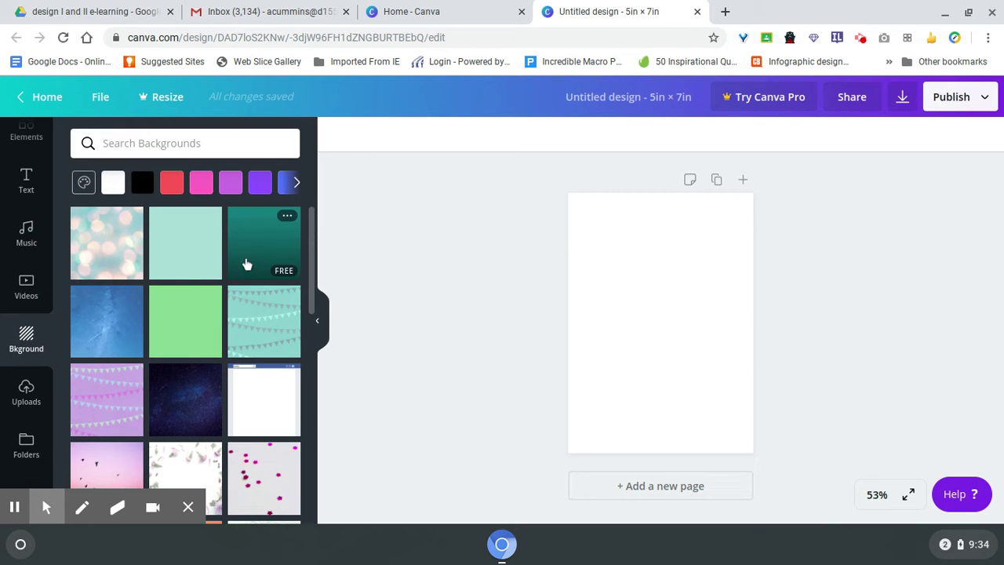
pyautogui.click(313, 264)
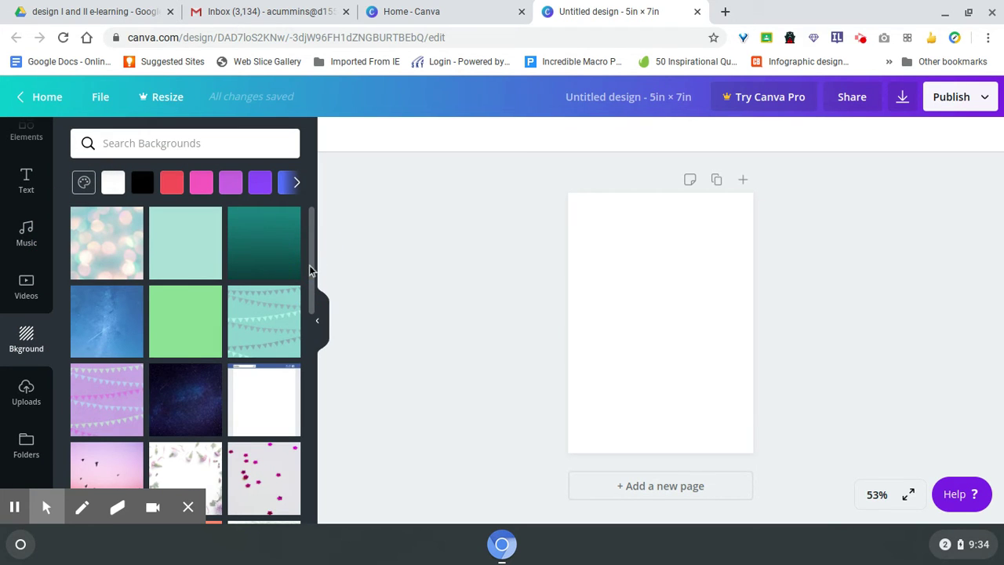
pyautogui.click(313, 259)
pyautogui.moveTo(312, 259); pyautogui.dragTo(311, 237)
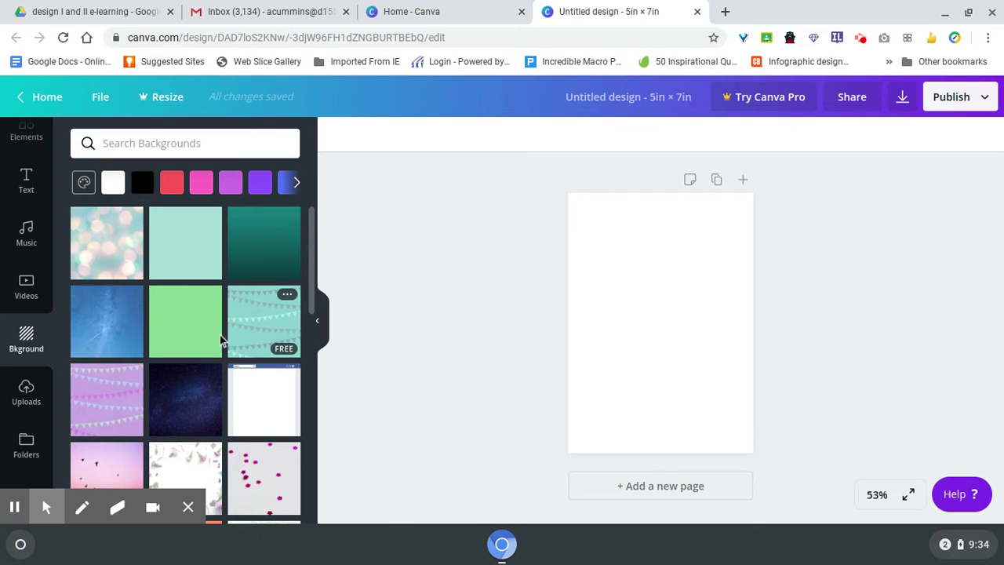
pyautogui.click(114, 245)
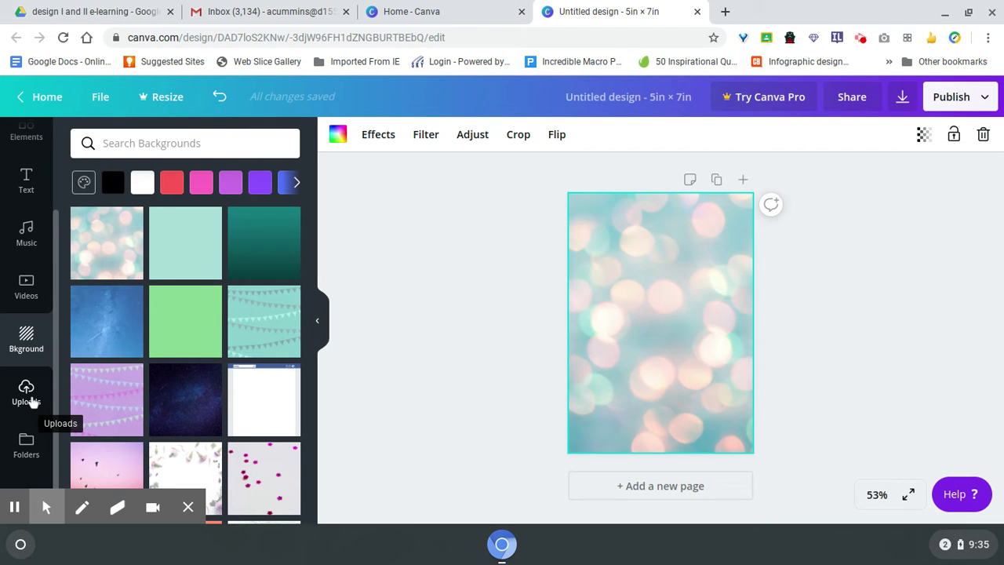
# Show the Uploads panel containing the maroon wolf mascot logo.
pyautogui.click(28, 400)
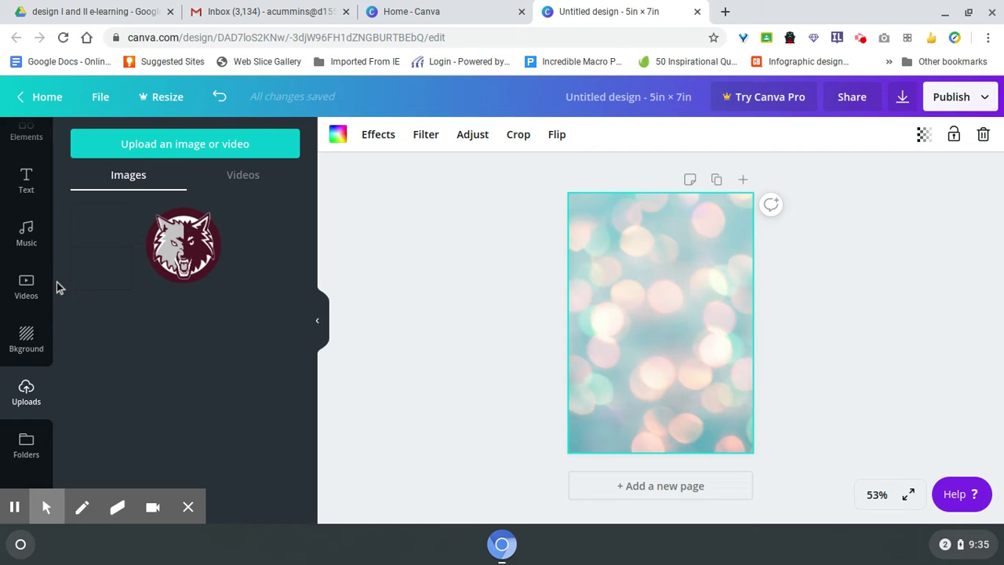
pyautogui.scroll(3, 56, 287)
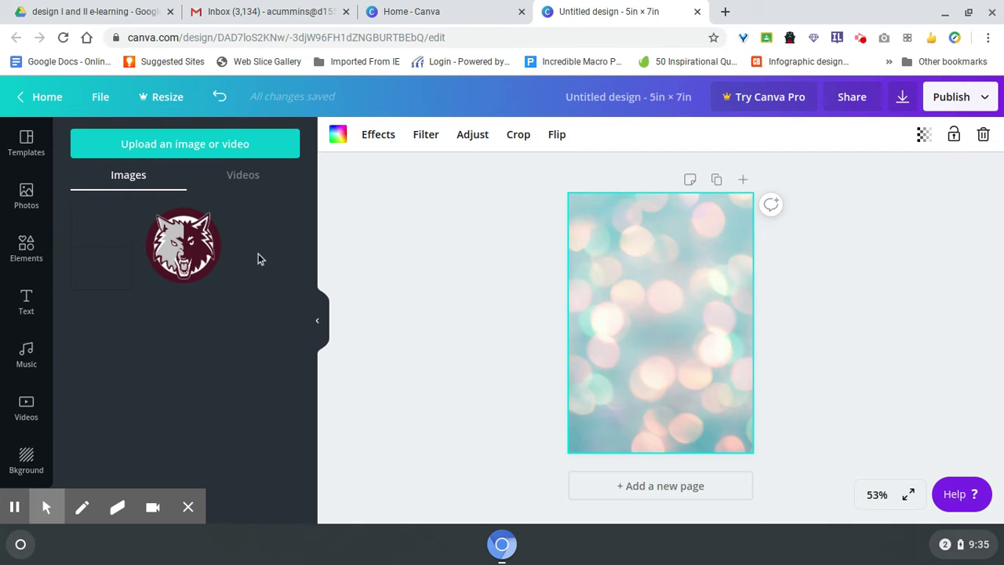
# Add the pink roses photo from the Flowers stock photos to the page.
pyautogui.click(26, 196)
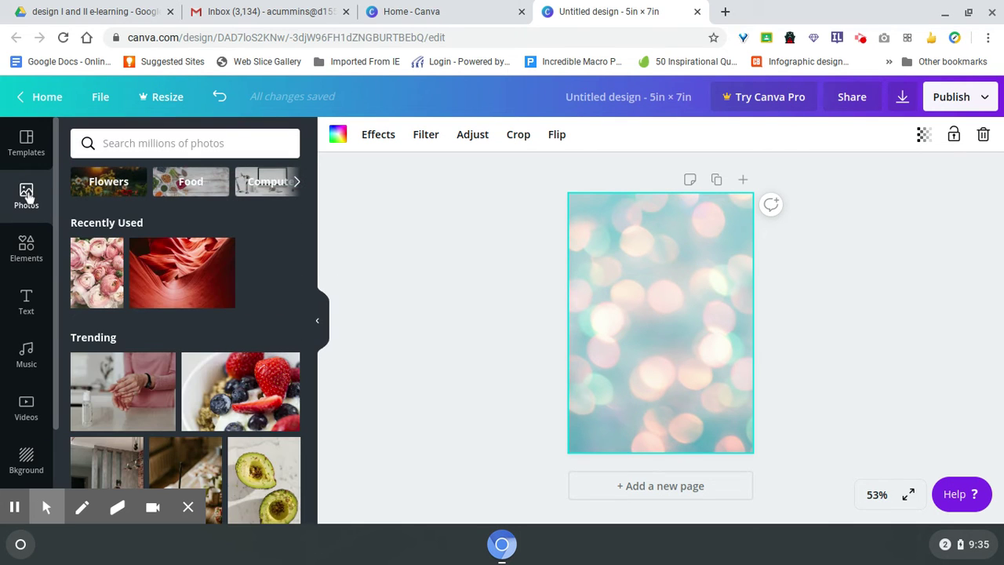
pyautogui.click(119, 190)
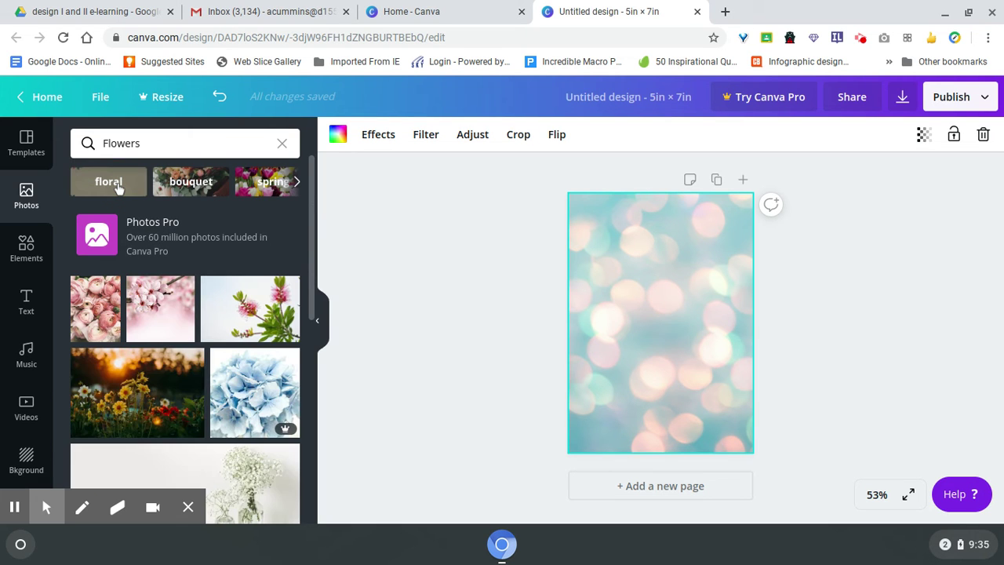
pyautogui.scroll(-2, 135, 322)
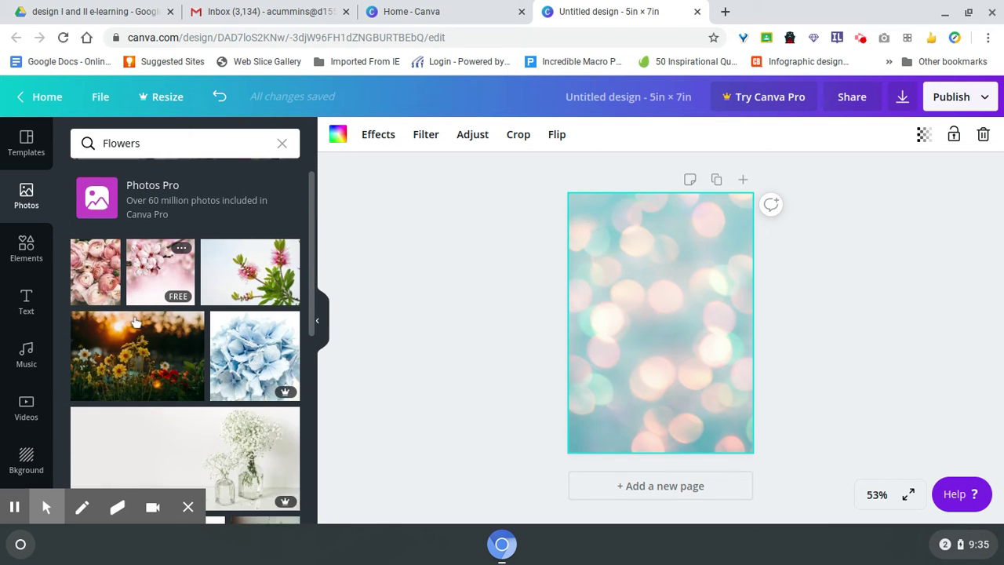
pyautogui.click(99, 246)
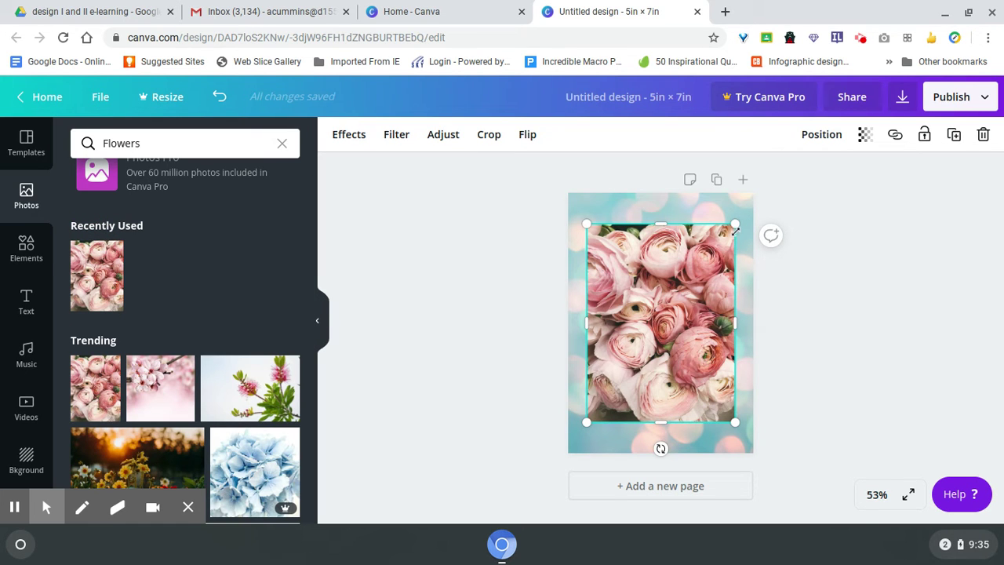
# Enlarge the roses photo to about 4.3 × 5.8 in and centre it.
pyautogui.moveTo(735, 225); pyautogui.dragTo(745, 210)
pyautogui.moveTo(586, 421)
pyautogui.mouseDown()
pyautogui.moveTo(573, 431)
pyautogui.moveTo(582, 427)
pyautogui.mouseUp()
pyautogui.click(666, 377)
pyautogui.moveTo(654, 362)
pyautogui.mouseDown()
pyautogui.moveTo(664, 363)
pyautogui.moveTo(662, 379)
pyautogui.mouseUp()
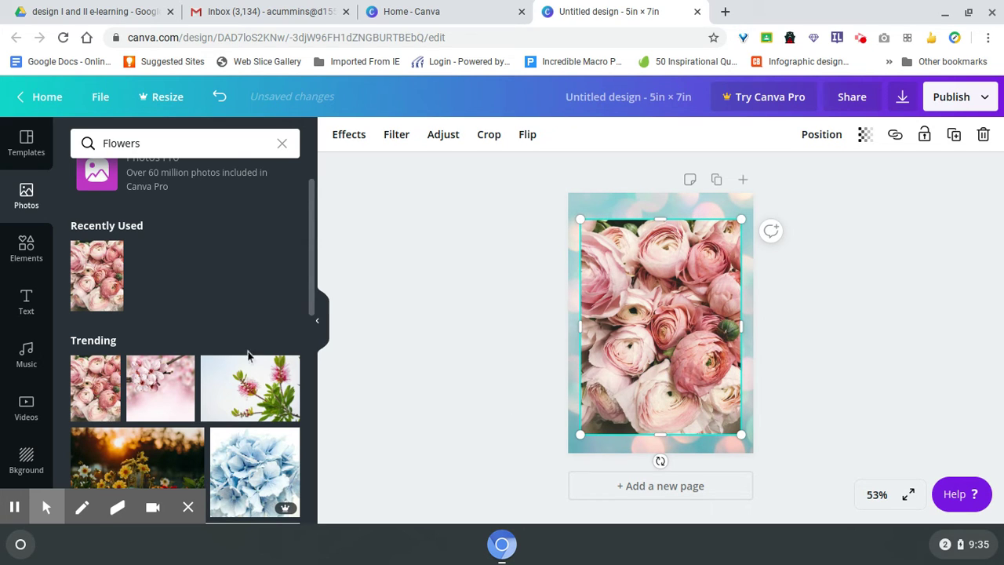
pyautogui.scroll(-2, 47, 298)
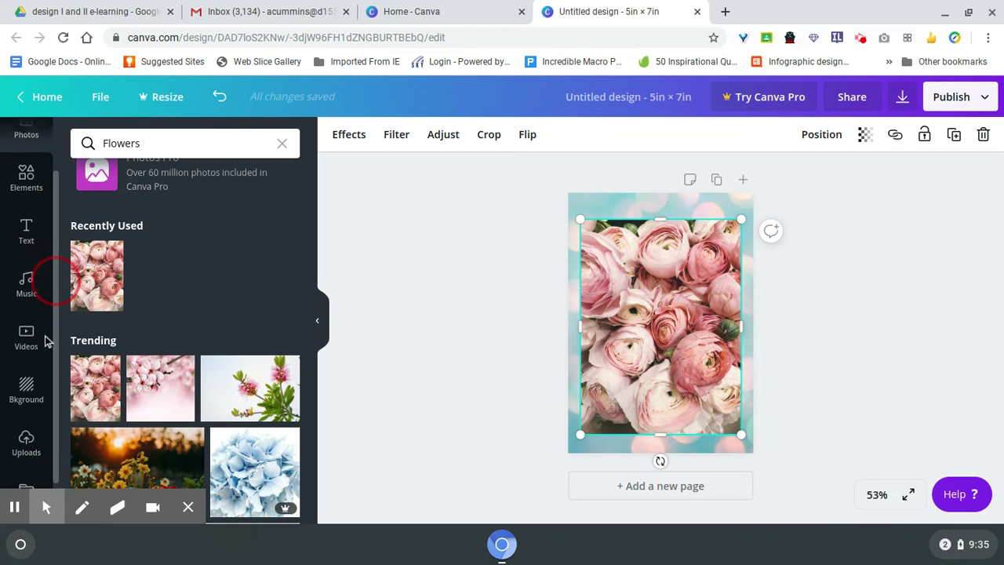
# Add the Wild SALE text combination and change Wild to 'Happy'.
pyautogui.click(32, 229)
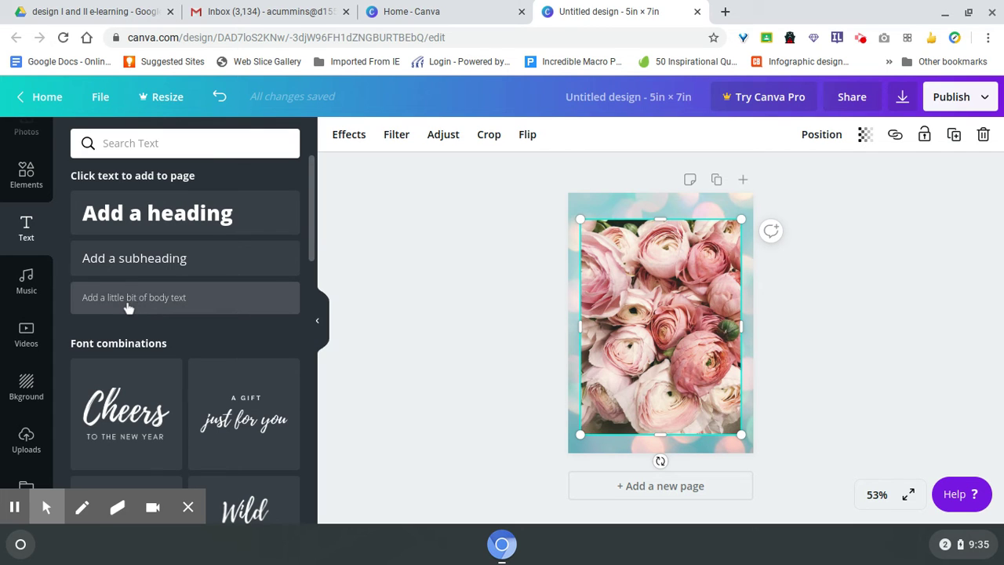
pyautogui.scroll(-2, 221, 370)
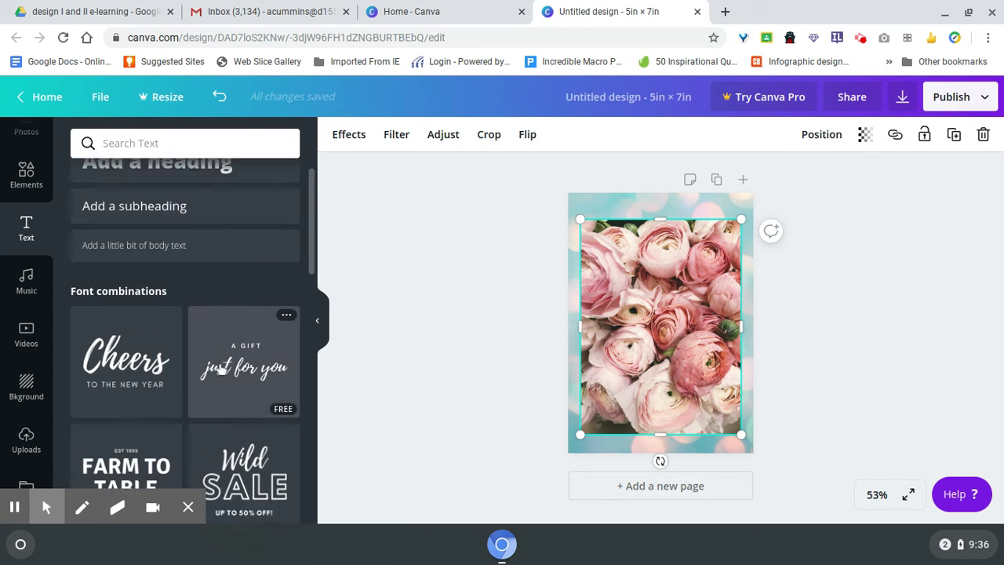
pyautogui.scroll(-1, 221, 369)
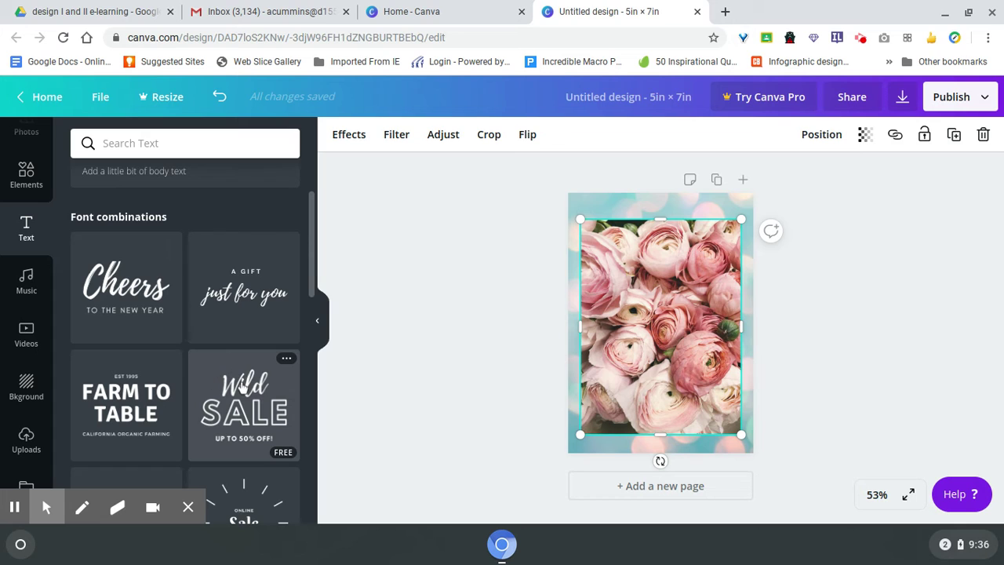
pyautogui.click(244, 384)
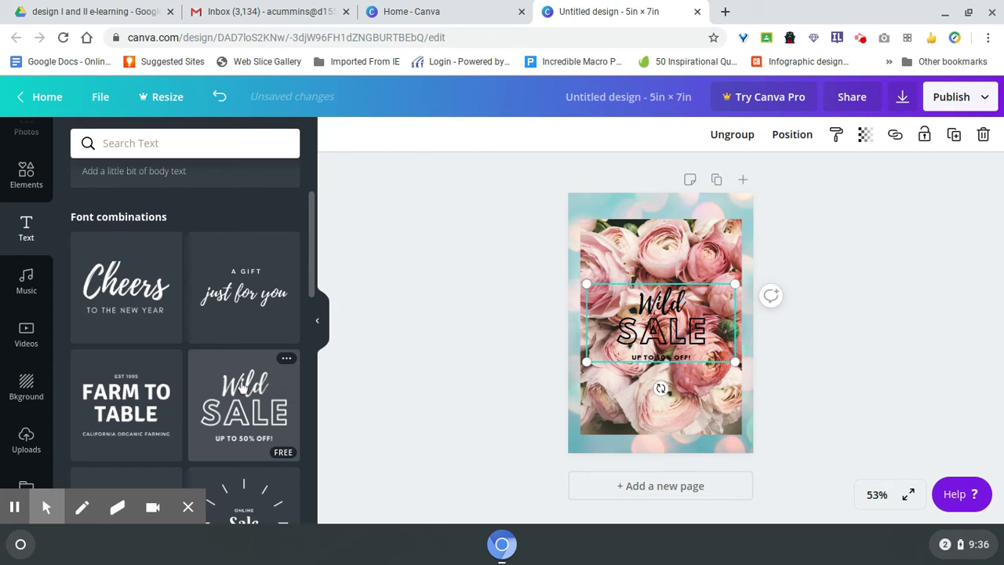
pyautogui.click(679, 308)
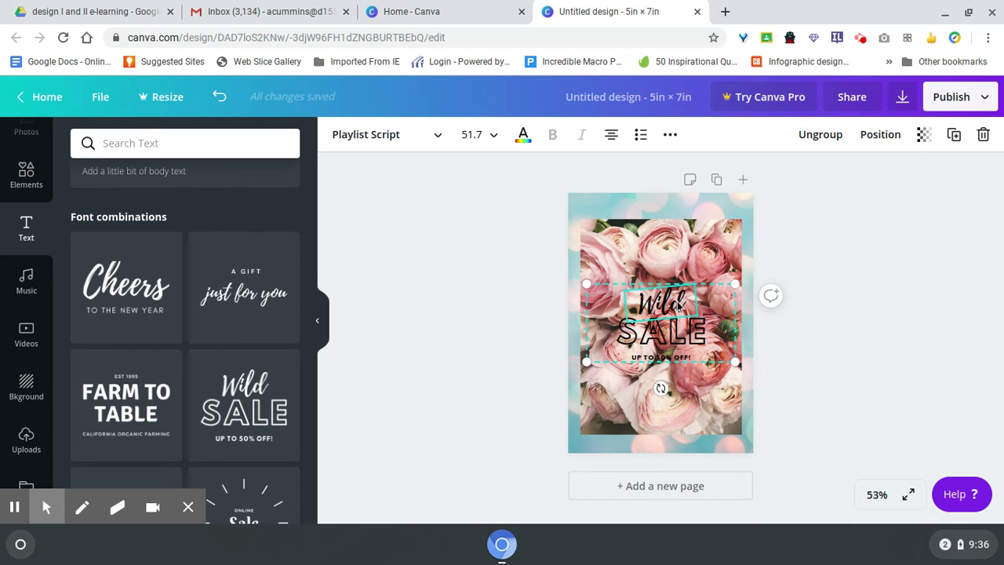
pyautogui.press('BackSpace')
pyautogui.press('BackSpace')
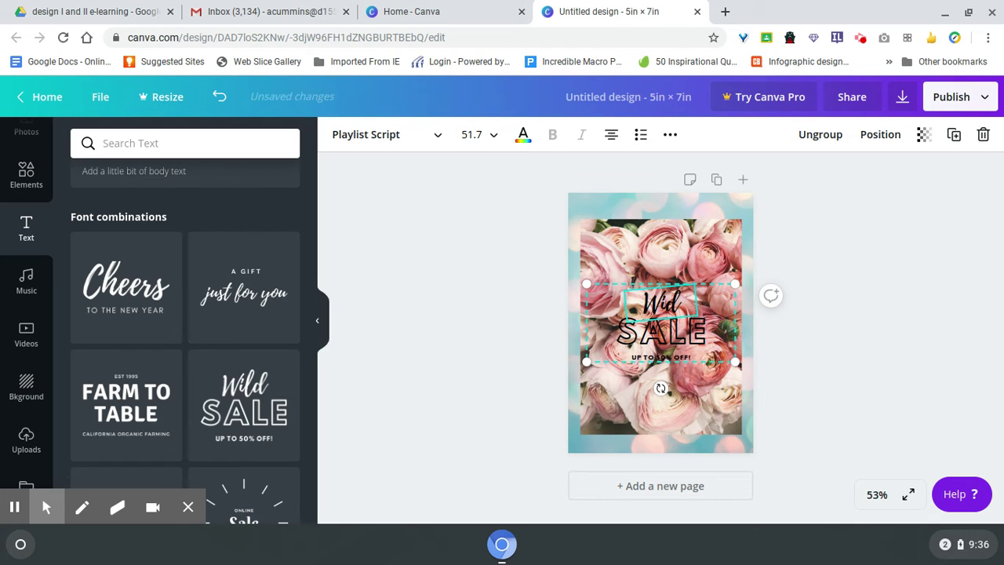
pyautogui.press('BackSpace')
pyautogui.press('Delete')
pyautogui.write('Happy')
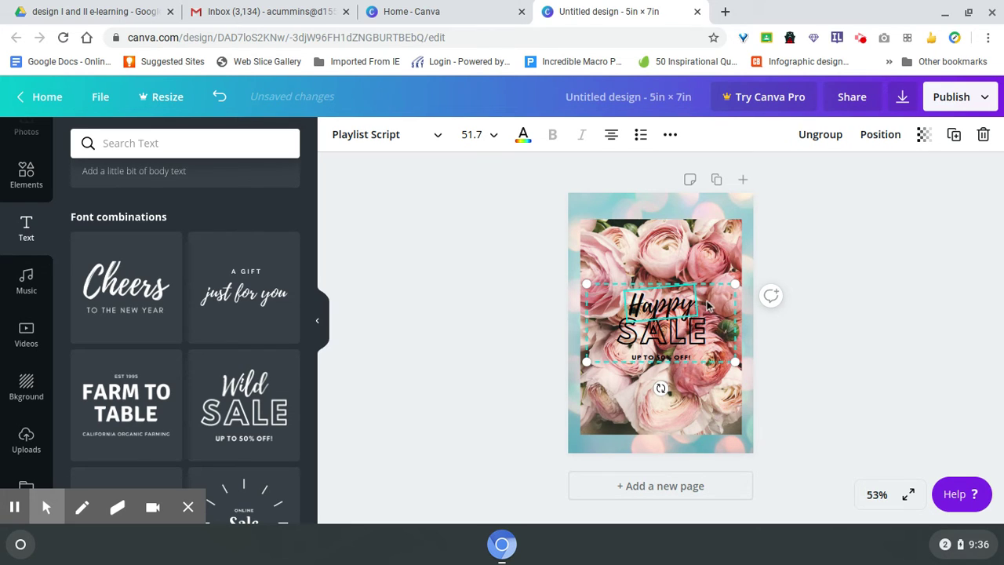
# Retype the SALE line as 'MOTHER'S'.
pyautogui.click(700, 339)
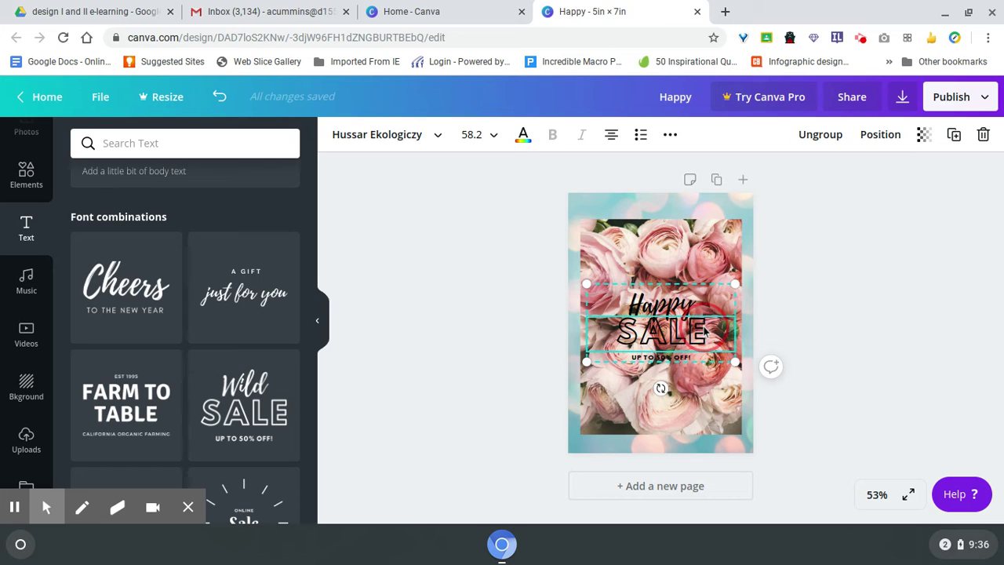
pyautogui.doubleClick(704, 333)
pyautogui.press('BackSpace')
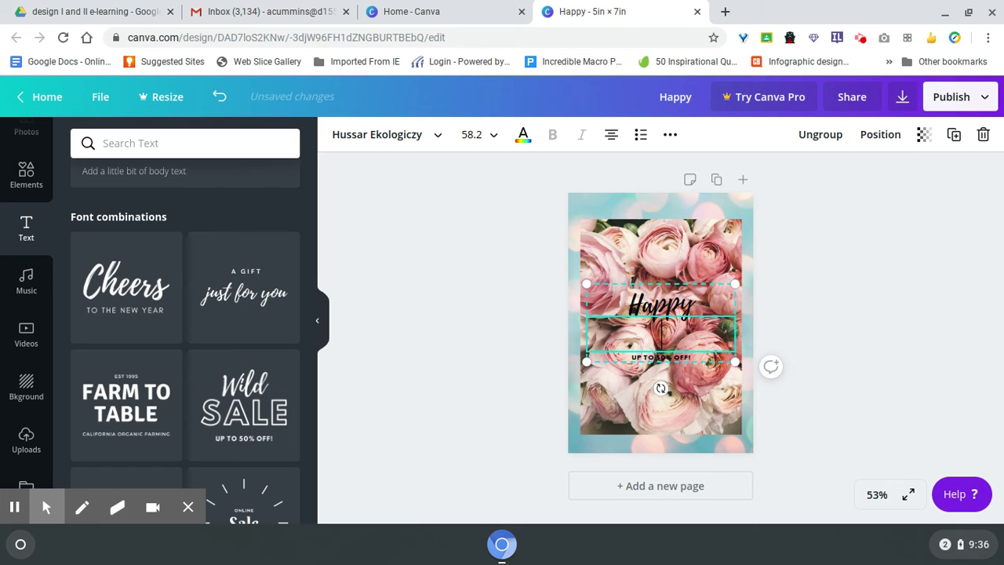
pyautogui.write('MOTH')
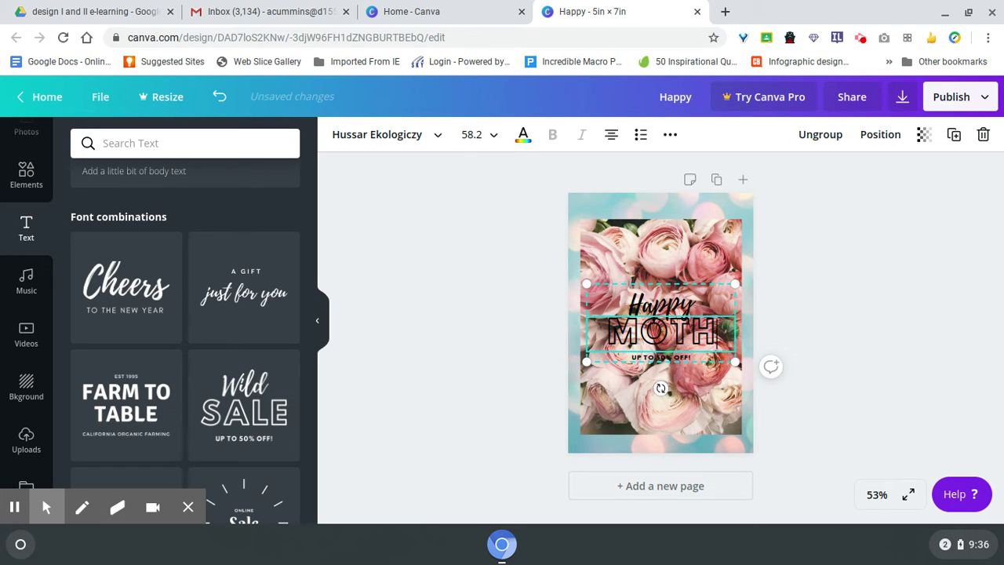
pyautogui.write('ERS')
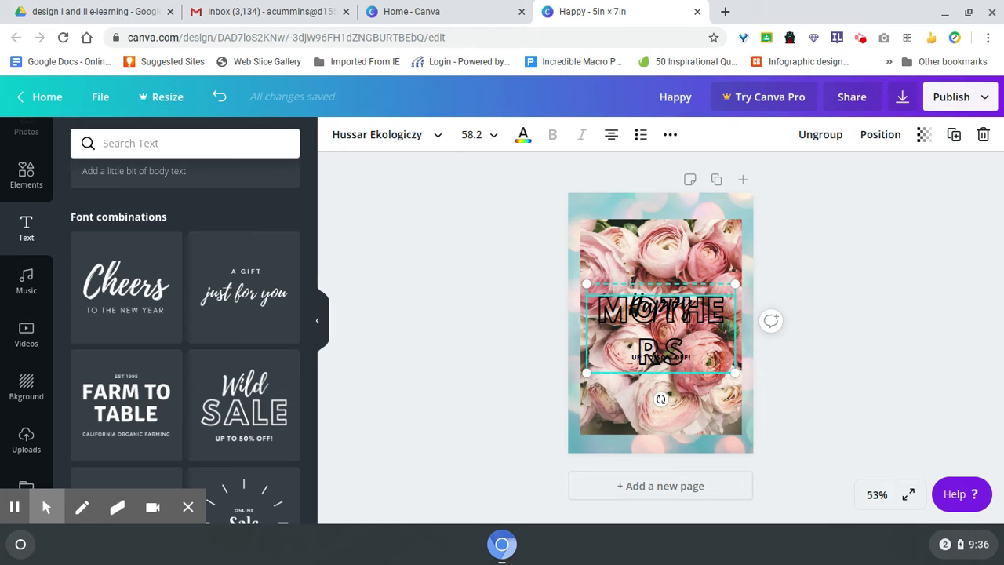
pyautogui.press('BackSpace')
pyautogui.write("'S")
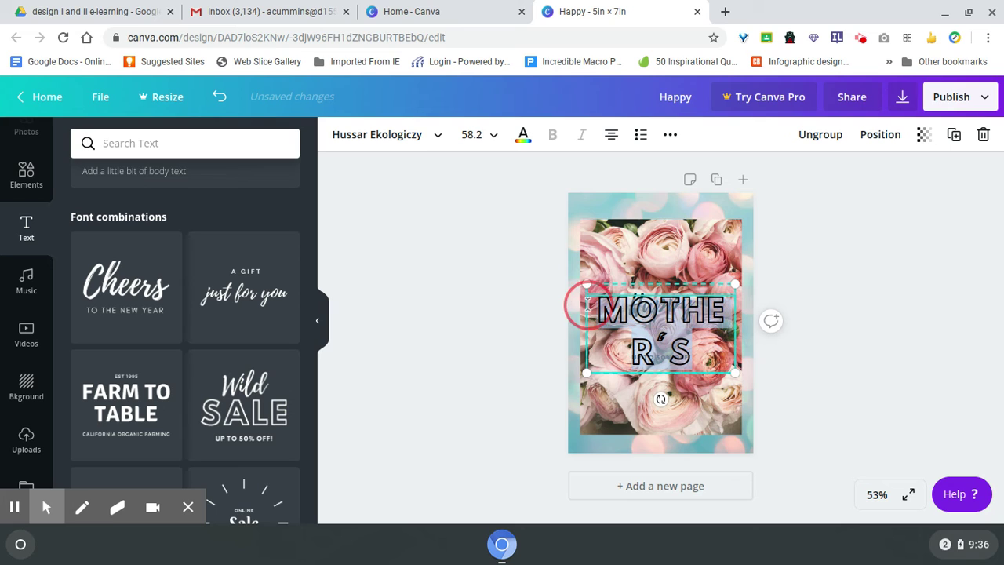
# Set the MOTHER'S text to font size 36 so it fits on one line.
pyautogui.click(473, 134)
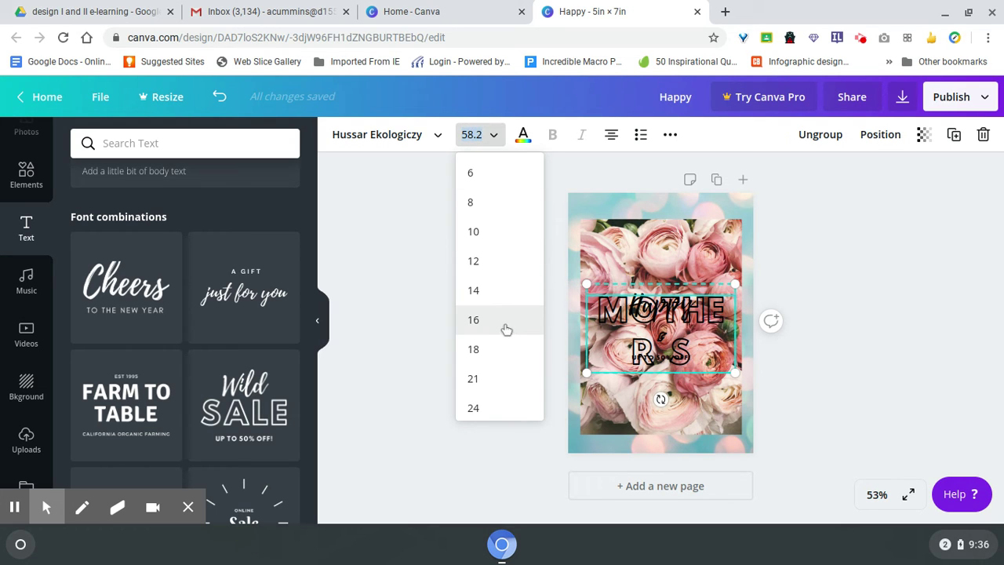
pyautogui.scroll(-3, 506, 329)
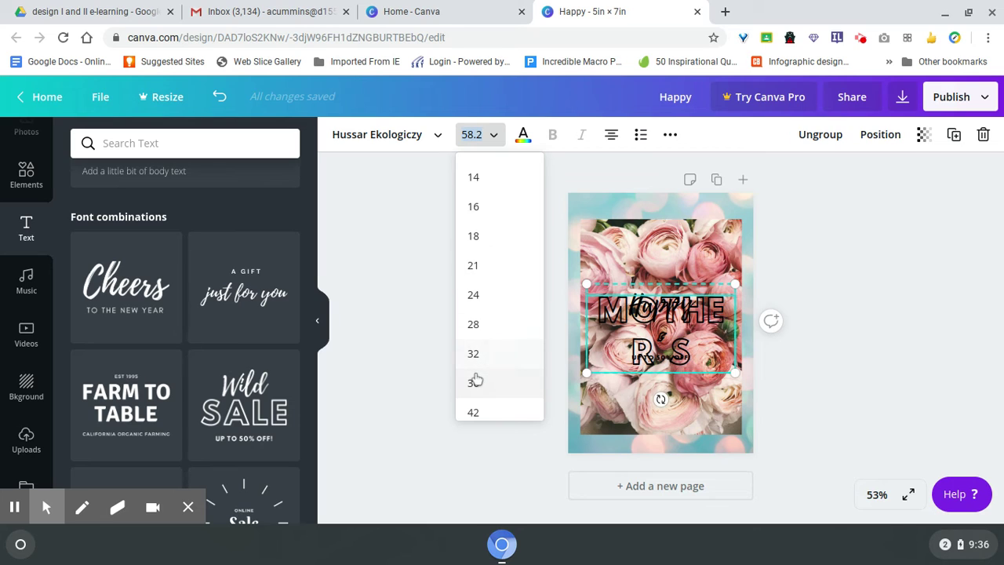
pyautogui.click(474, 382)
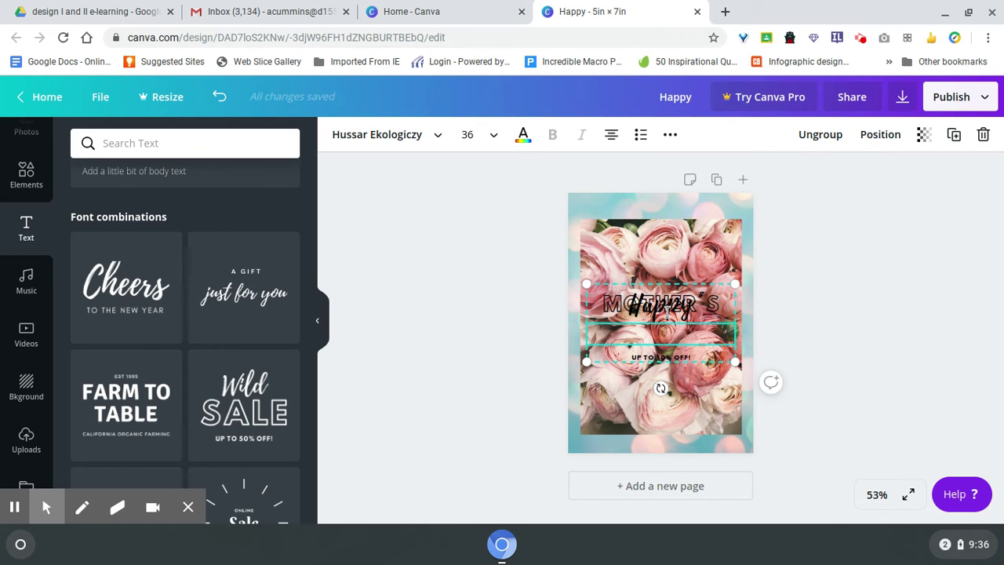
pyautogui.click(633, 381)
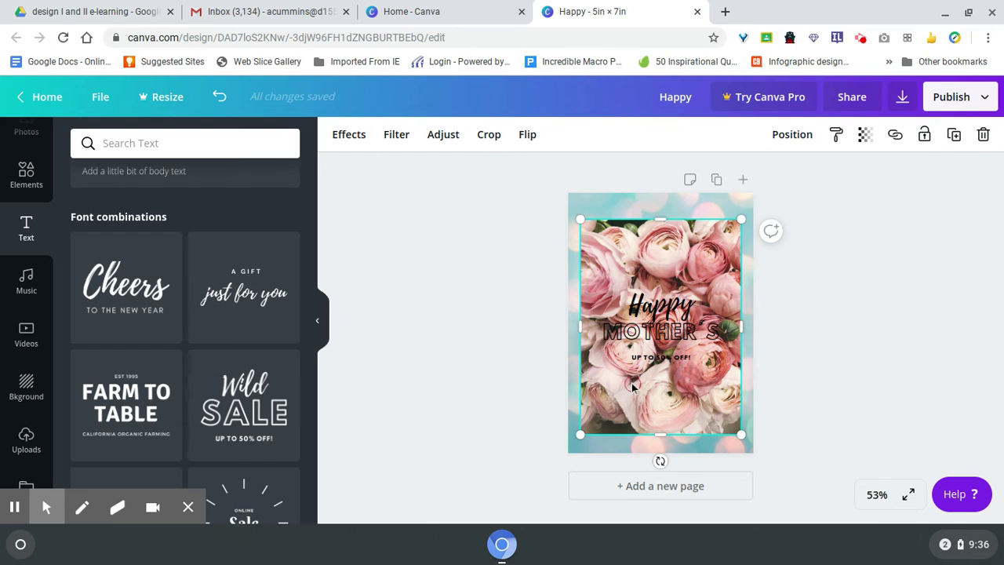
# Delete the 'UP TO 50% OFF!' subtitle.
pyautogui.click(692, 361)
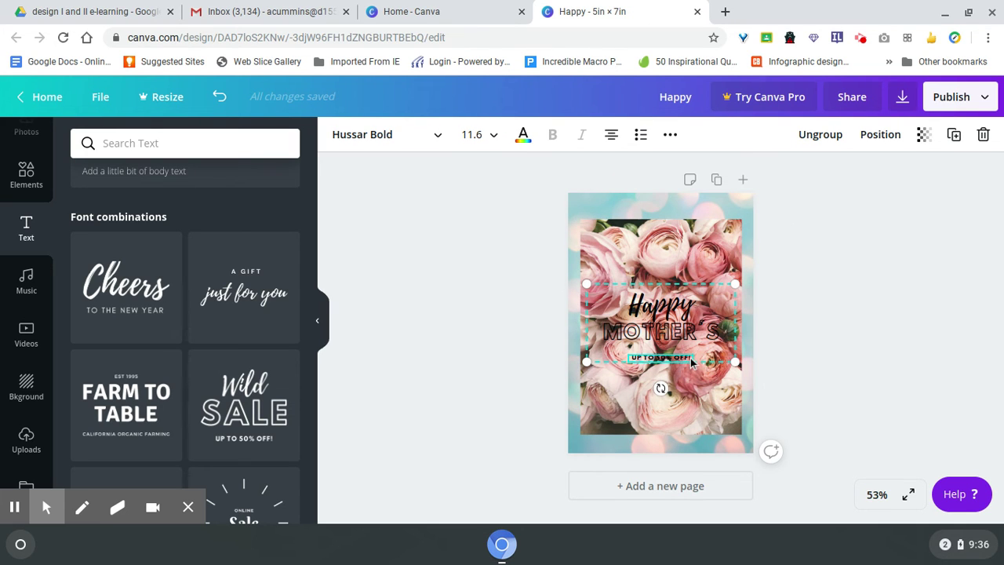
pyautogui.press('BackSpace')
pyautogui.press('BackSpace')
pyautogui.press('BackSpace')
pyautogui.press('BackSpace')
pyautogui.press('BackSpace')
pyautogui.press('BackSpace')
pyautogui.press('BackSpace')
pyautogui.press('BackSpace')
pyautogui.press('BackSpace')
pyautogui.press('BackSpace')
pyautogui.press('BackSpace')
pyautogui.click(594, 392)
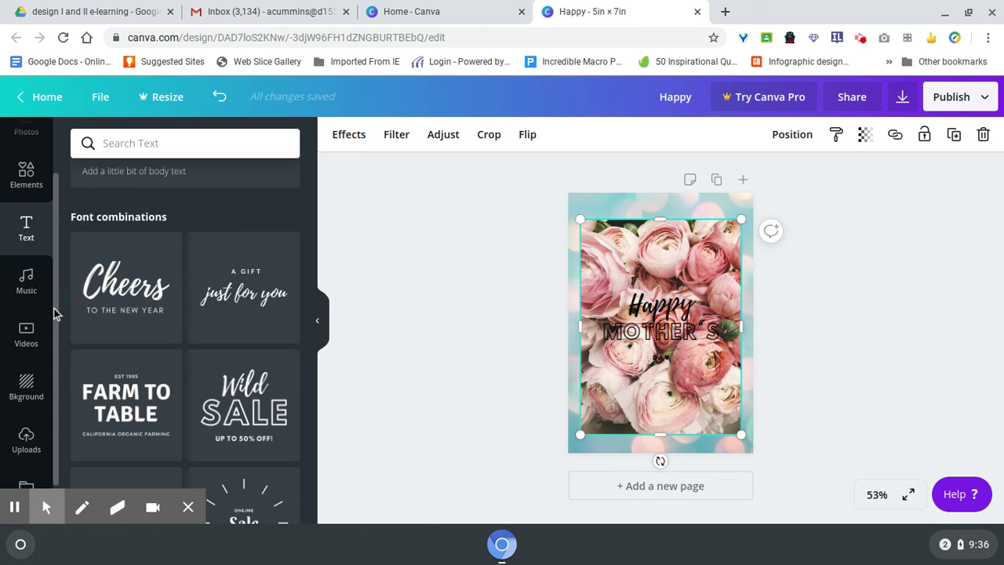
# Browse the stickers in the Elements library.
pyautogui.scroll(1, 56, 298)
pyautogui.click(34, 224)
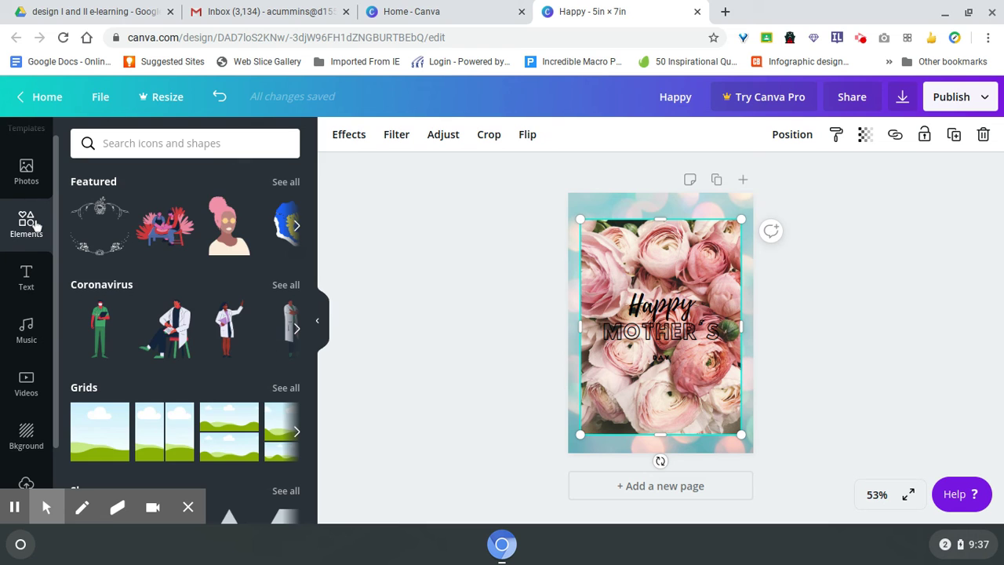
pyautogui.scroll(-6, 184, 271)
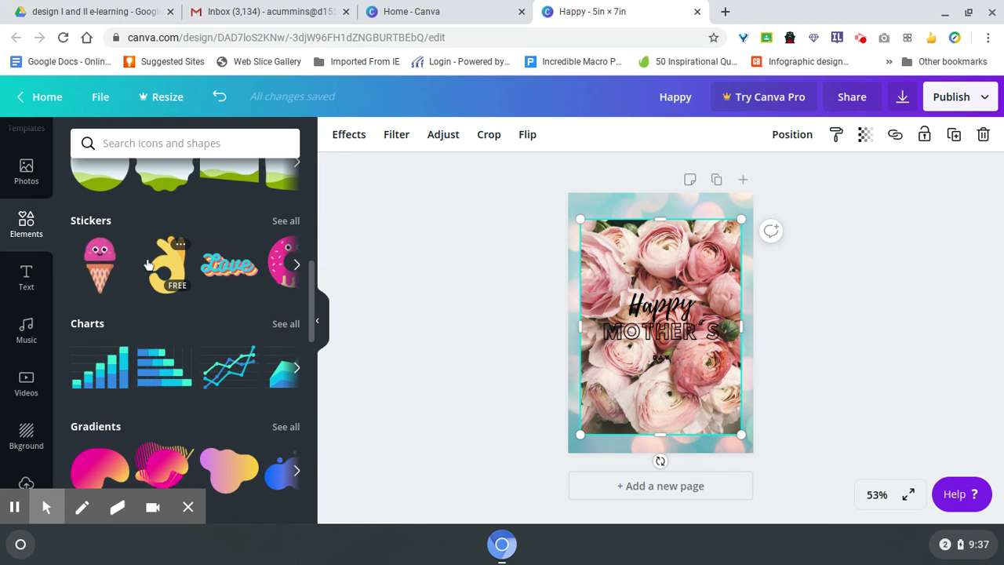
pyautogui.scroll(-2, 204, 272)
pyautogui.scroll(-10, 204, 272)
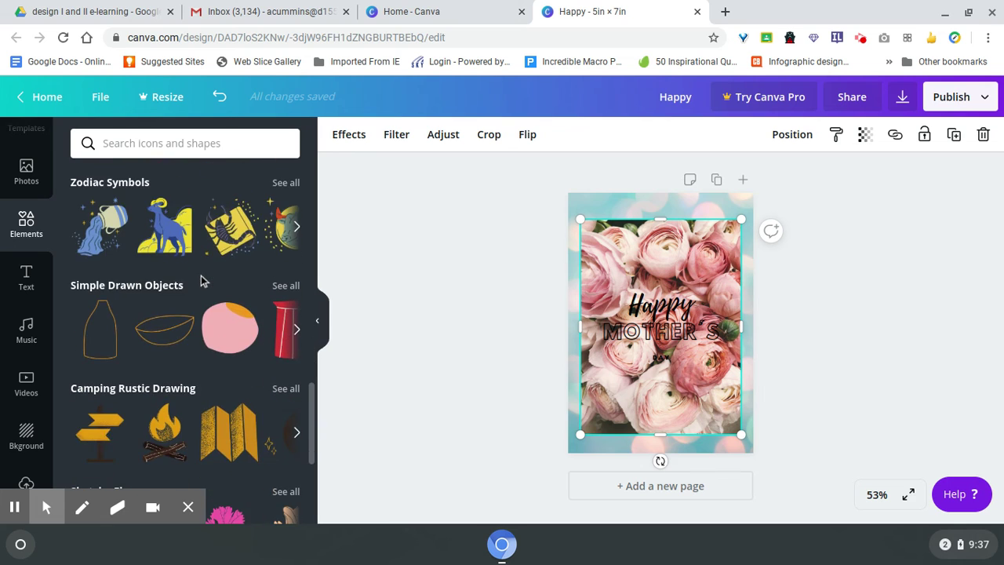
pyautogui.scroll(-3, 212, 318)
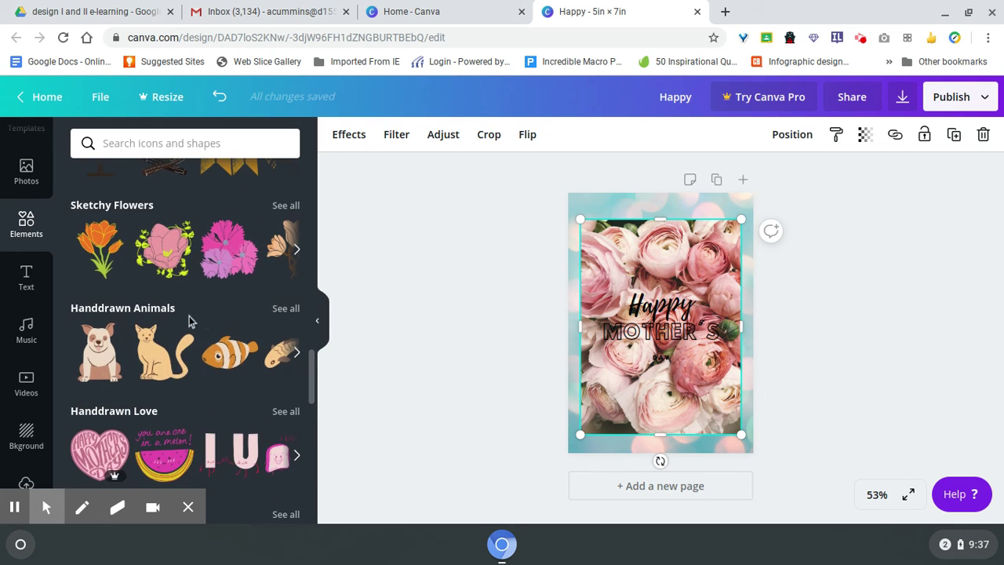
pyautogui.scroll(-2, 185, 345)
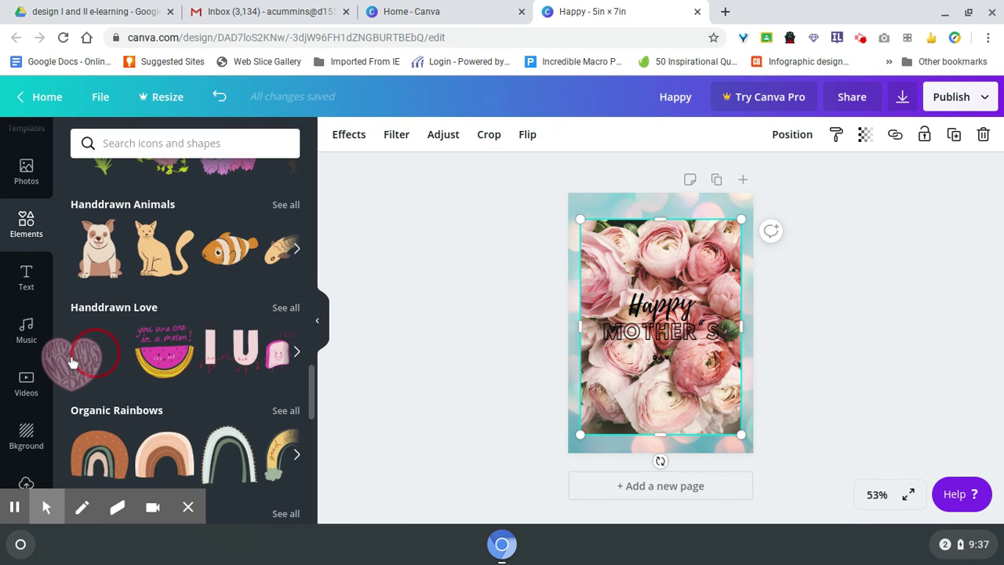
# Try the pink heart sticker, then bring up the Publish options.
pyautogui.click(102, 377)
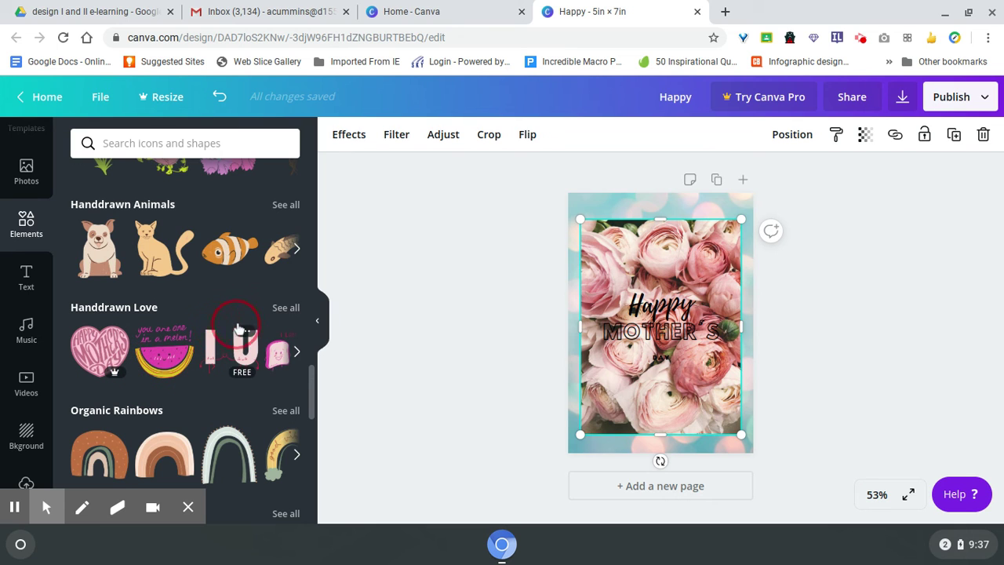
pyautogui.moveTo(312, 403); pyautogui.dragTo(317, 182)
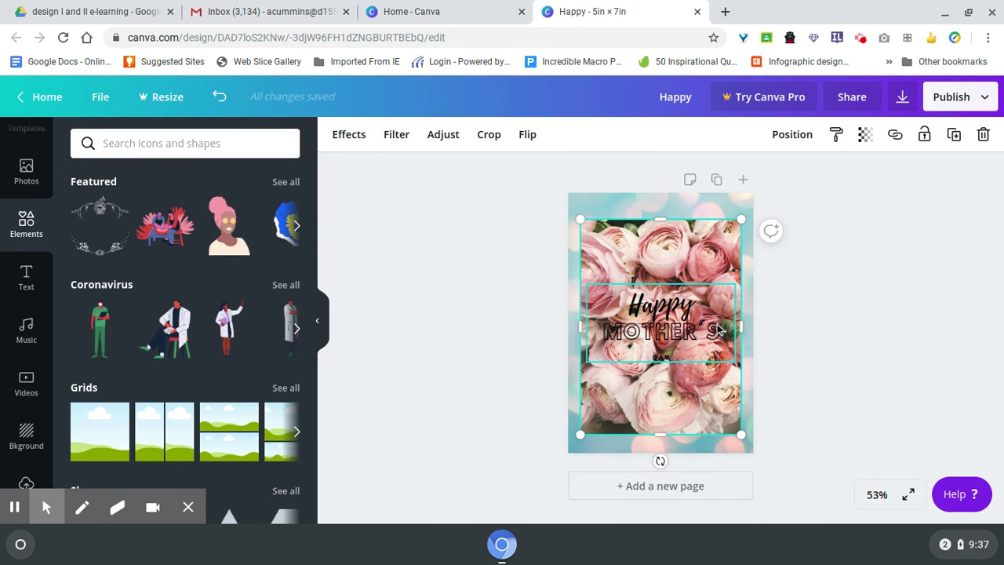
pyautogui.click(957, 97)
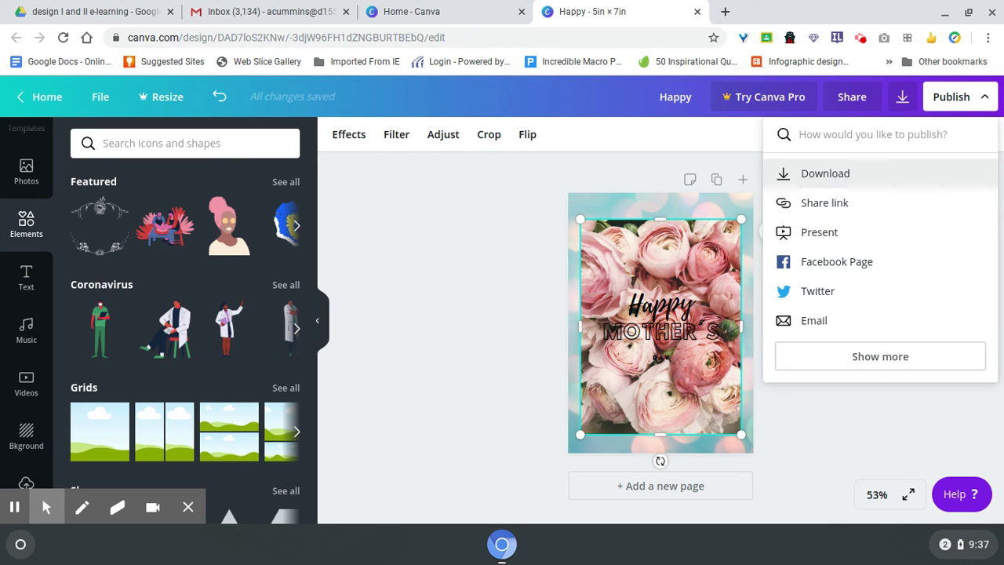
# Choose PDF Print as the download file type, correcting an initial JPG choice.
pyautogui.click(836, 173)
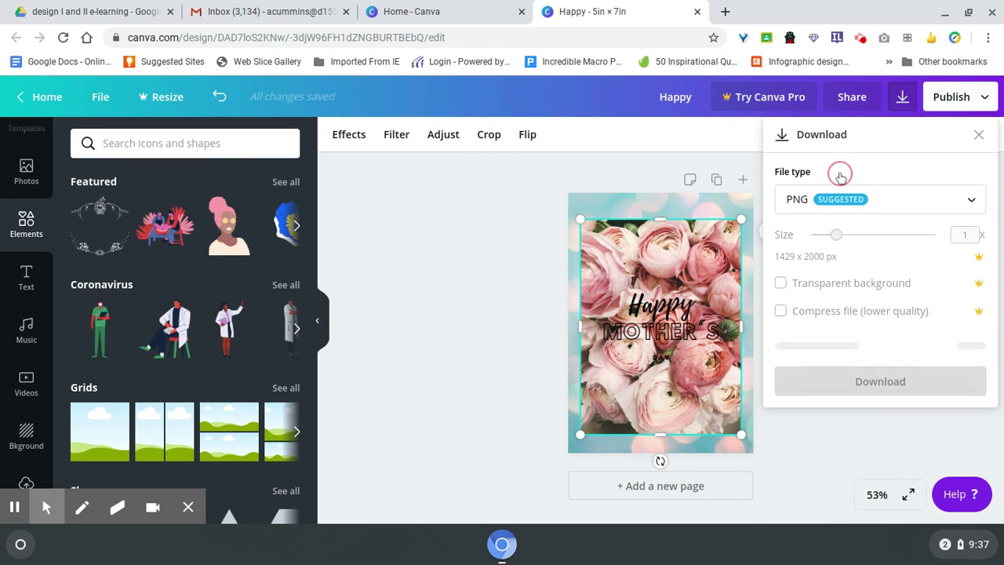
pyautogui.click(972, 202)
pyautogui.click(844, 246)
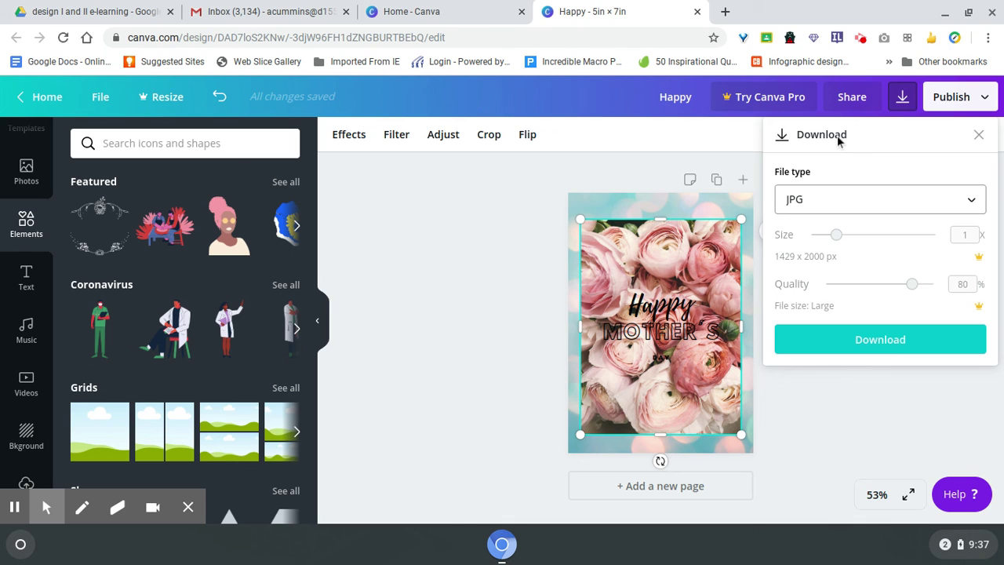
pyautogui.click(978, 136)
pyautogui.click(966, 101)
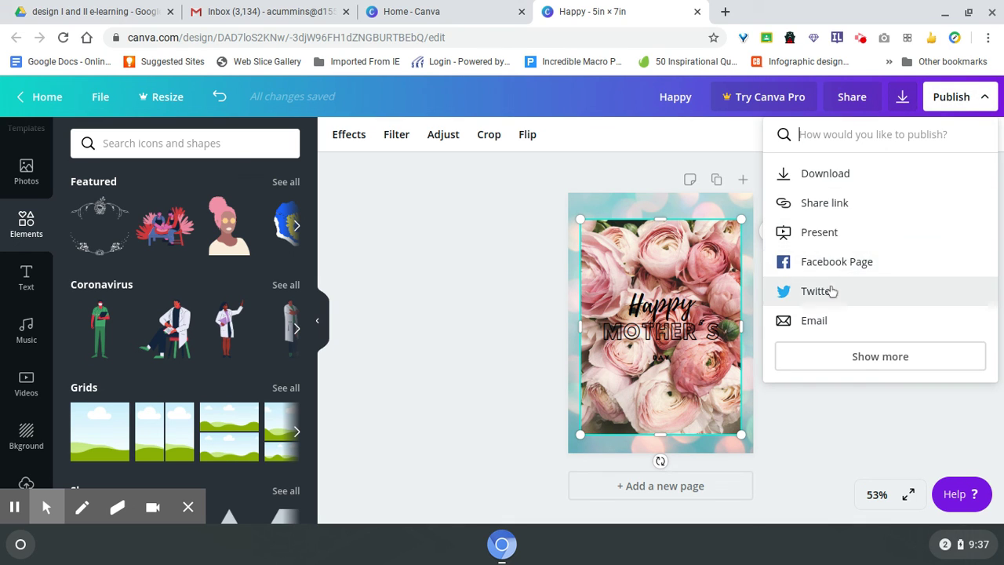
pyautogui.click(840, 174)
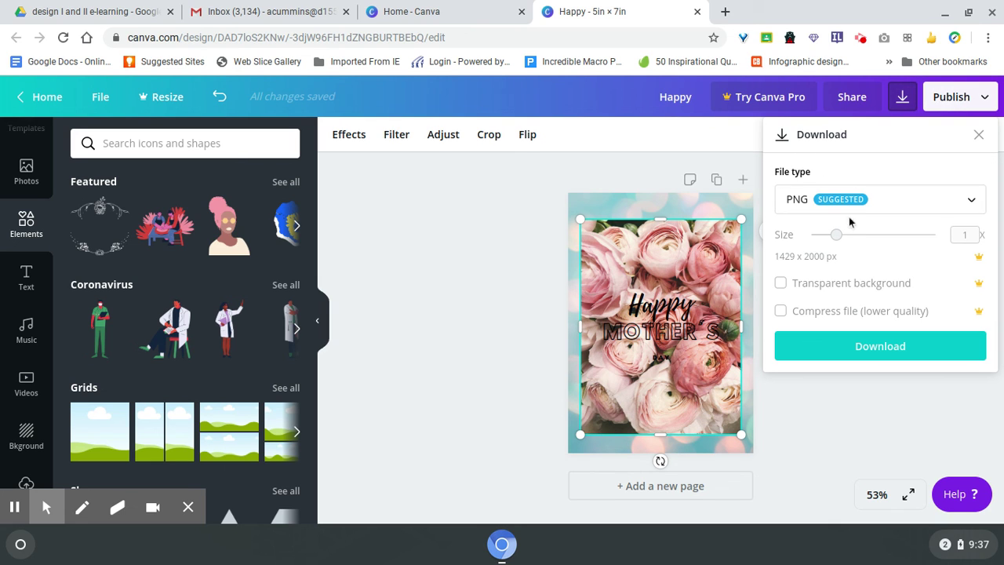
pyautogui.click(970, 199)
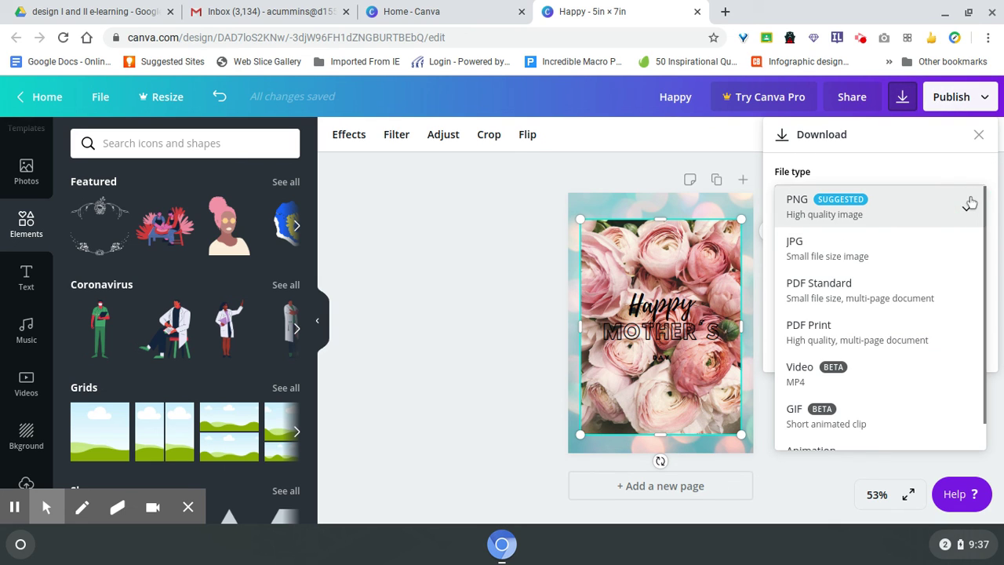
pyautogui.click(810, 333)
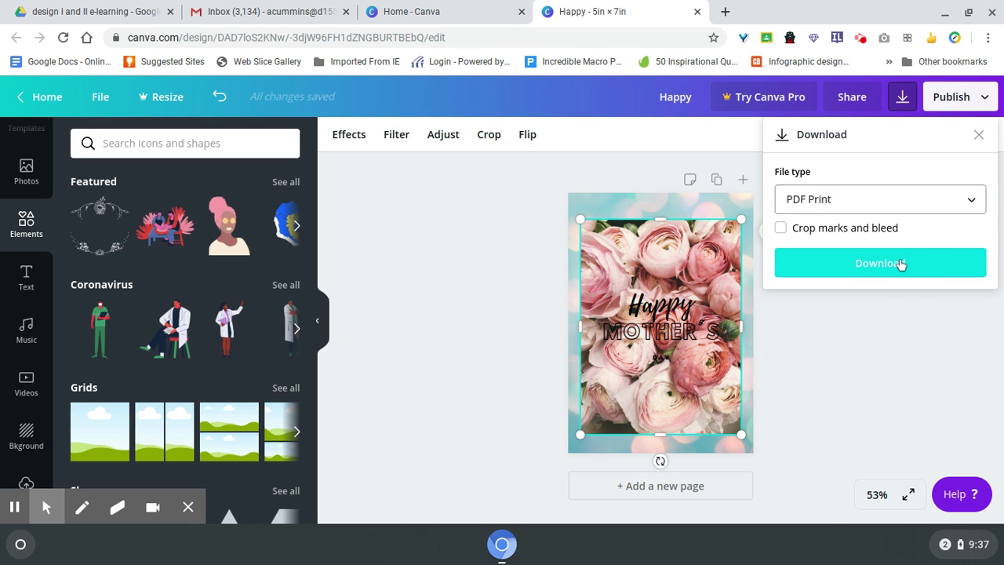